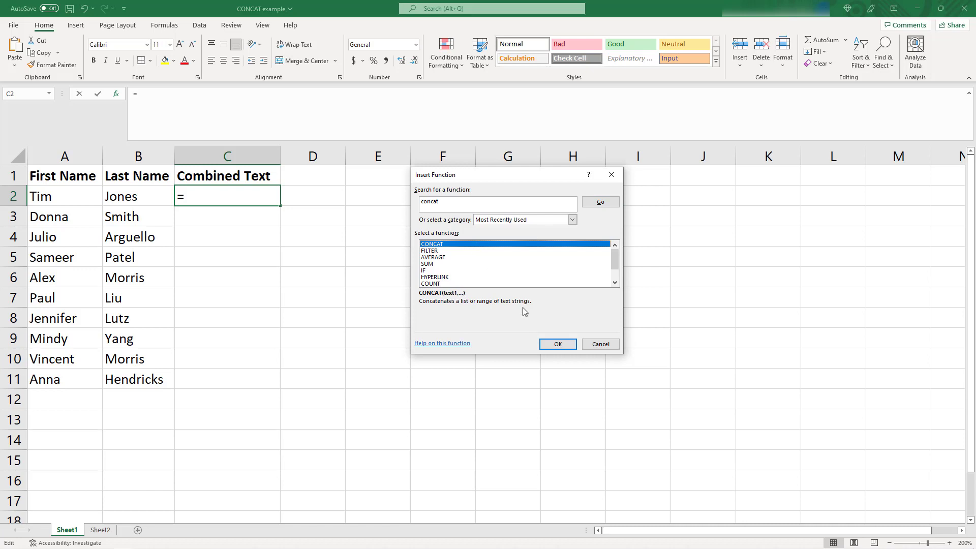
- Insert a CONCAT function in C2 that joins the first name in A2 with the last name in B2
left_click(552, 346)
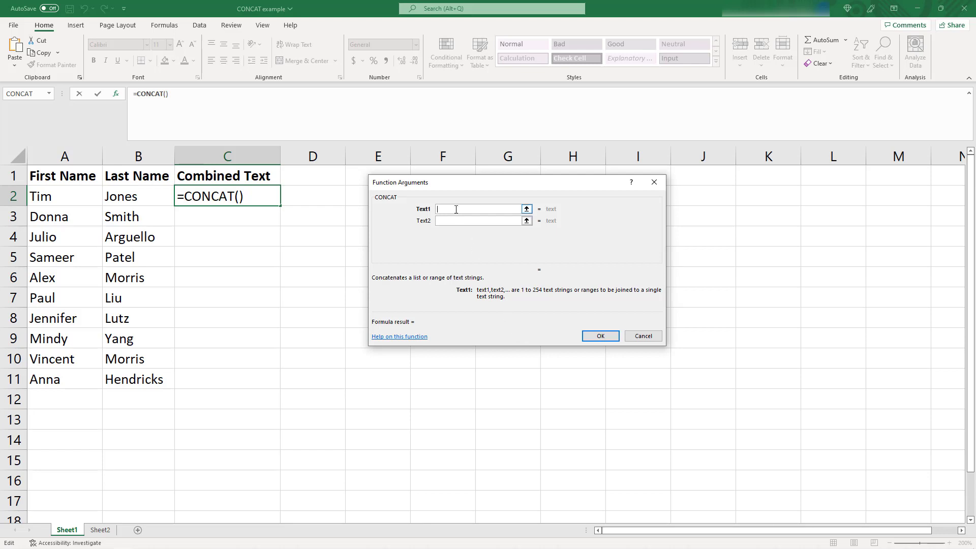
left_click(59, 199)
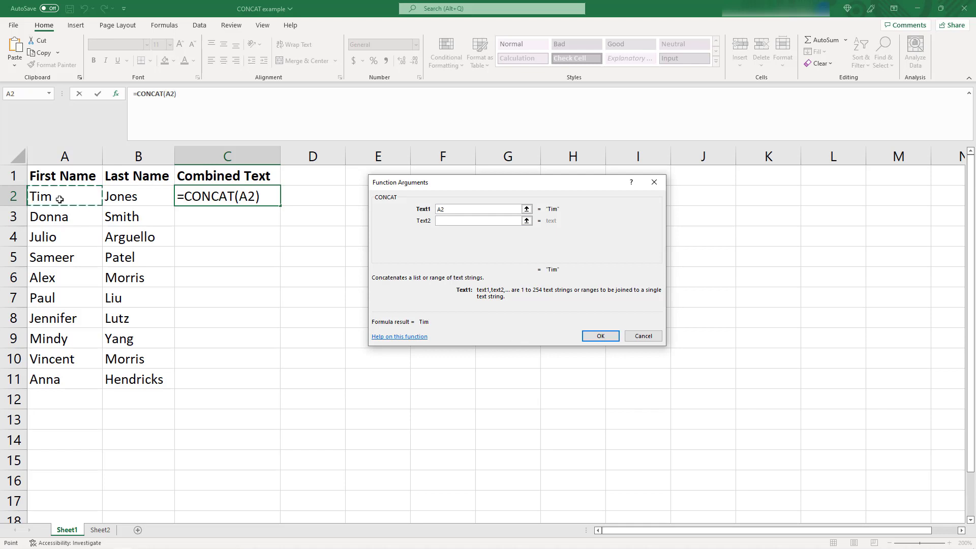
left_click(444, 222)
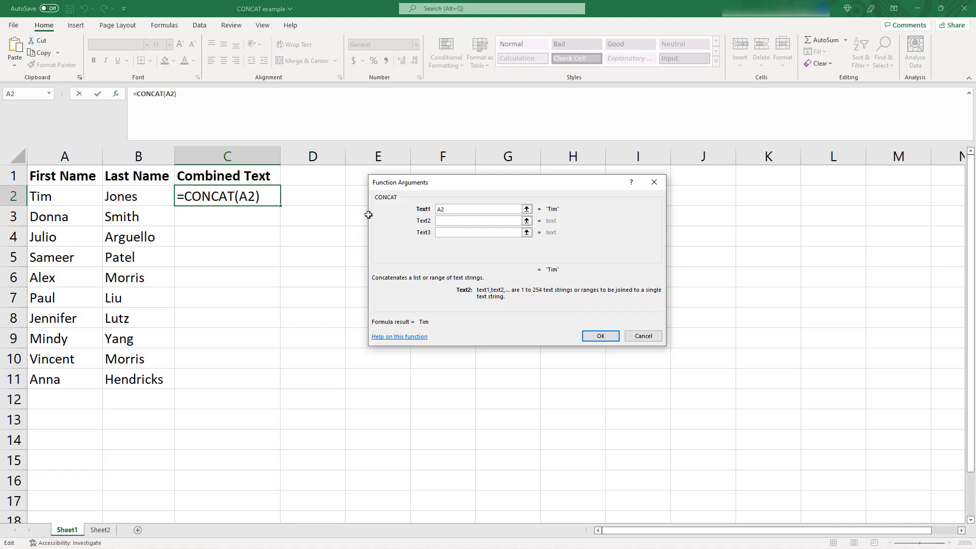
left_click(148, 196)
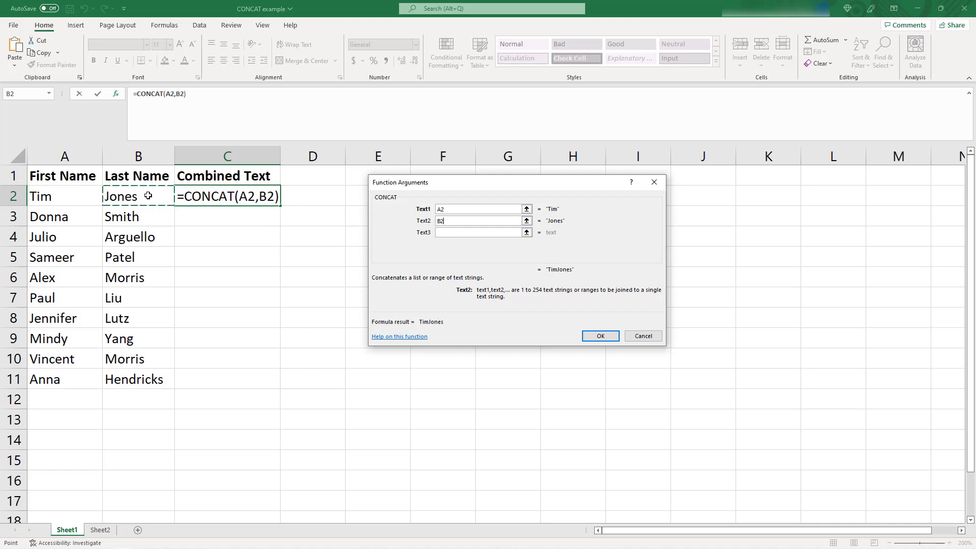
left_click(600, 338)
left_click(234, 220)
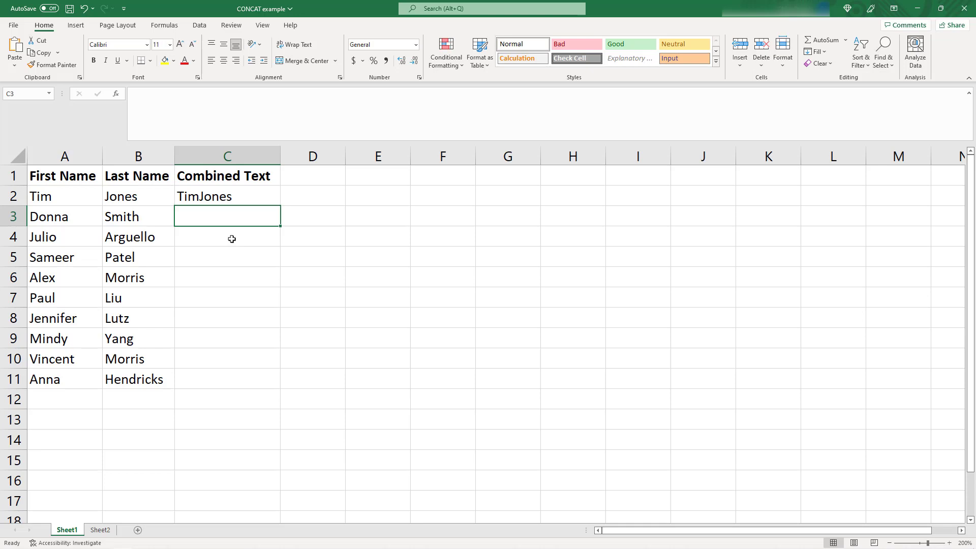
- Edit the CONCAT arguments of C2, replacing the second text argument with a quoted space, " "
left_click(231, 198)
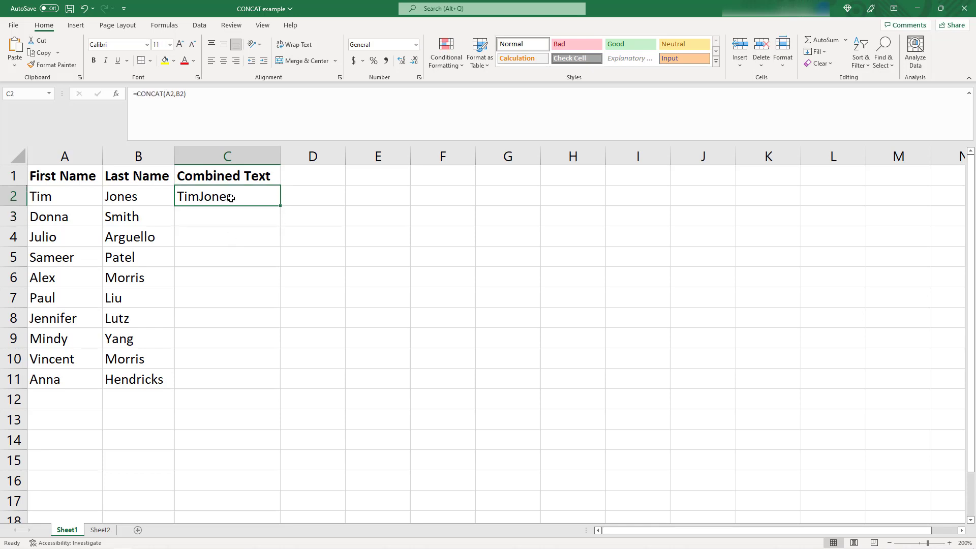
left_click(116, 94)
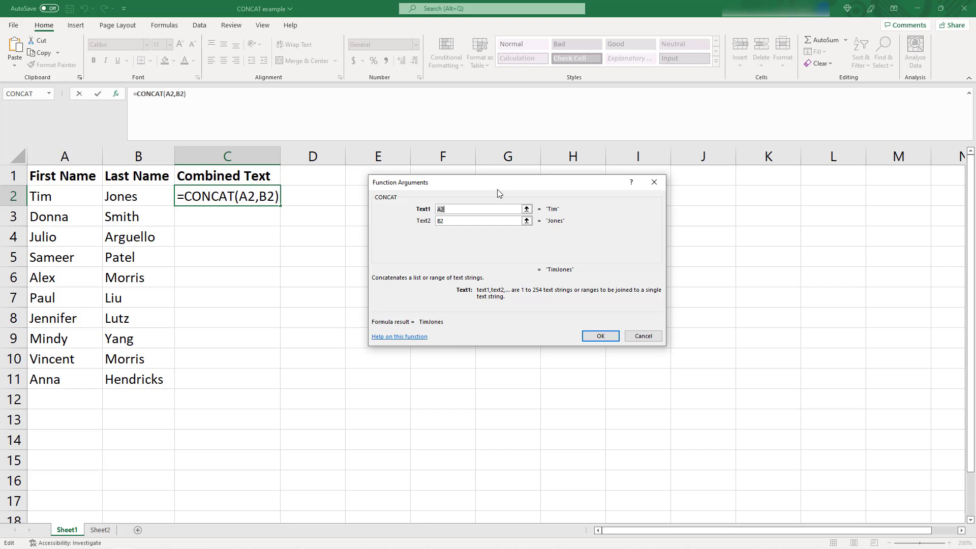
left_click(466, 222)
left_click(466, 222)
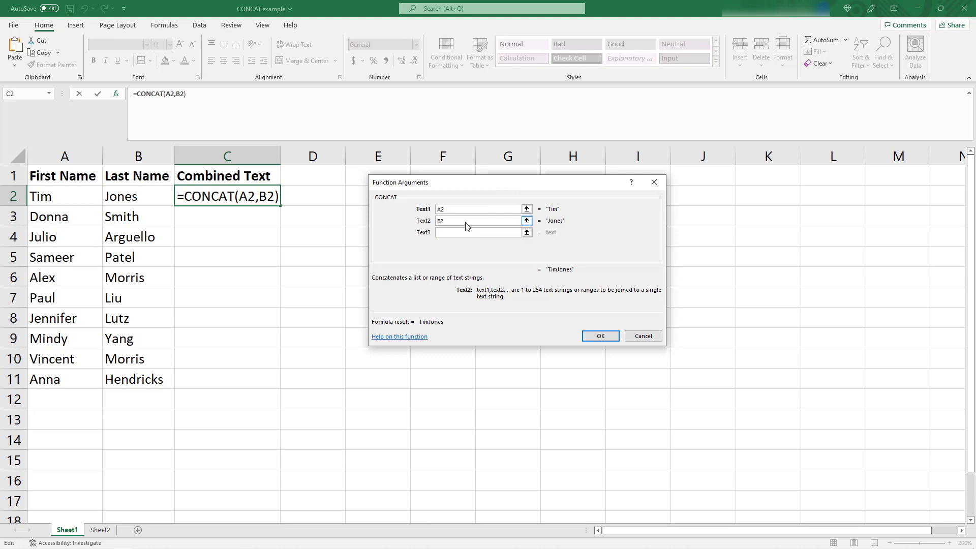
key("BackSpace")
key("BackSpace")
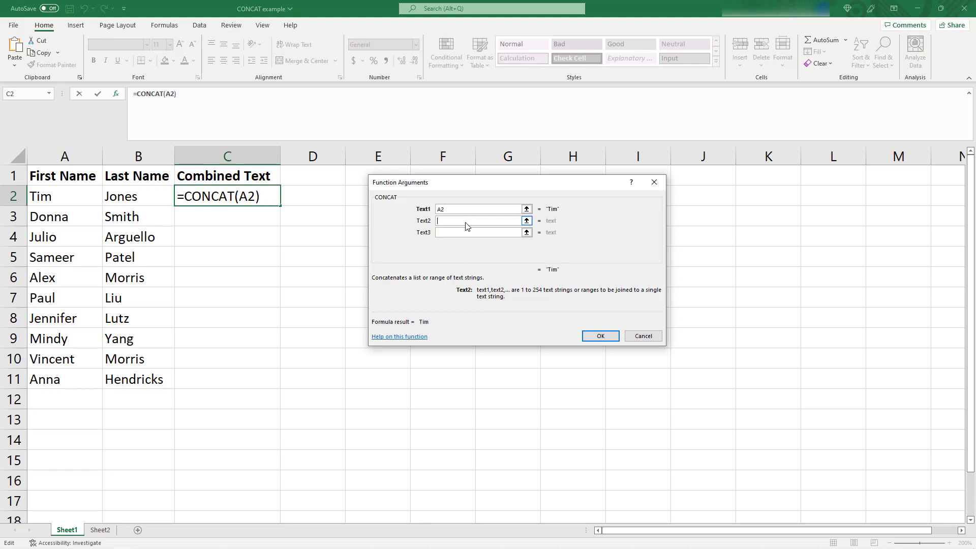
type("\" \"")
- Add B2 as the third text argument of the CONCAT function and apply the formula to C2
left_click(460, 234)
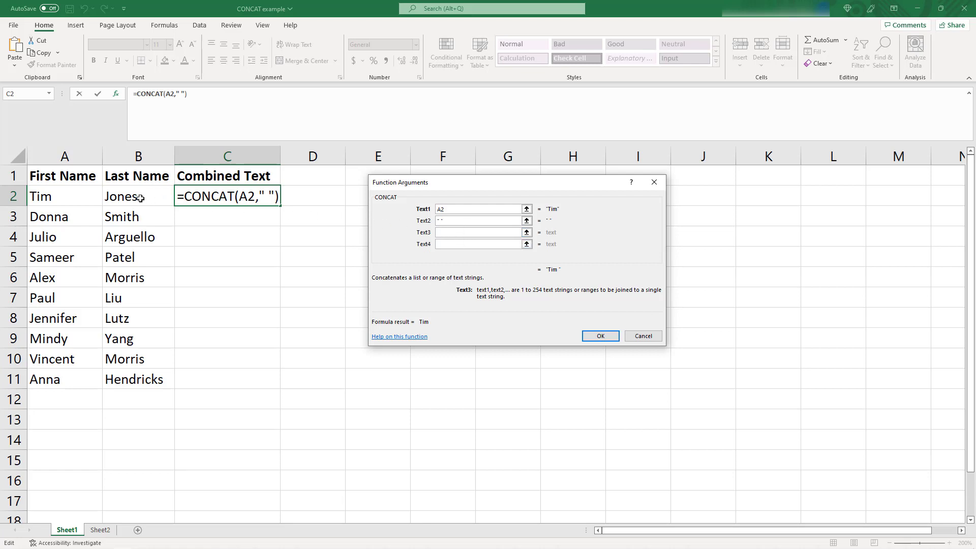
left_click(122, 197)
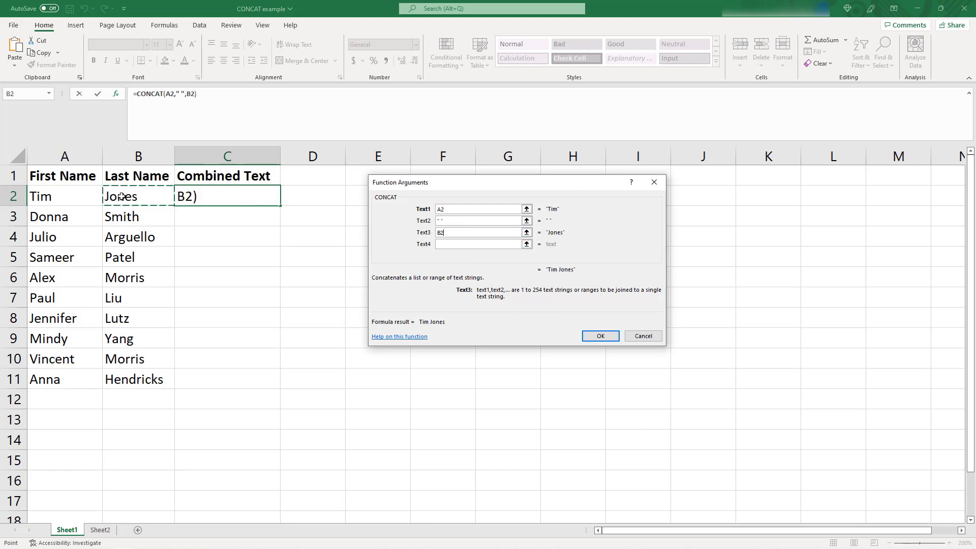
left_click(607, 338)
left_click(254, 222)
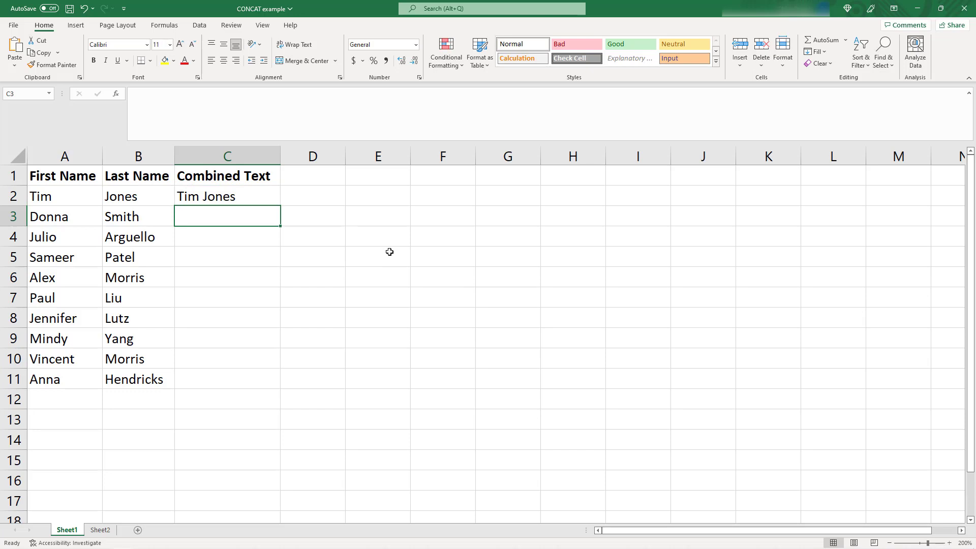
left_click(225, 196)
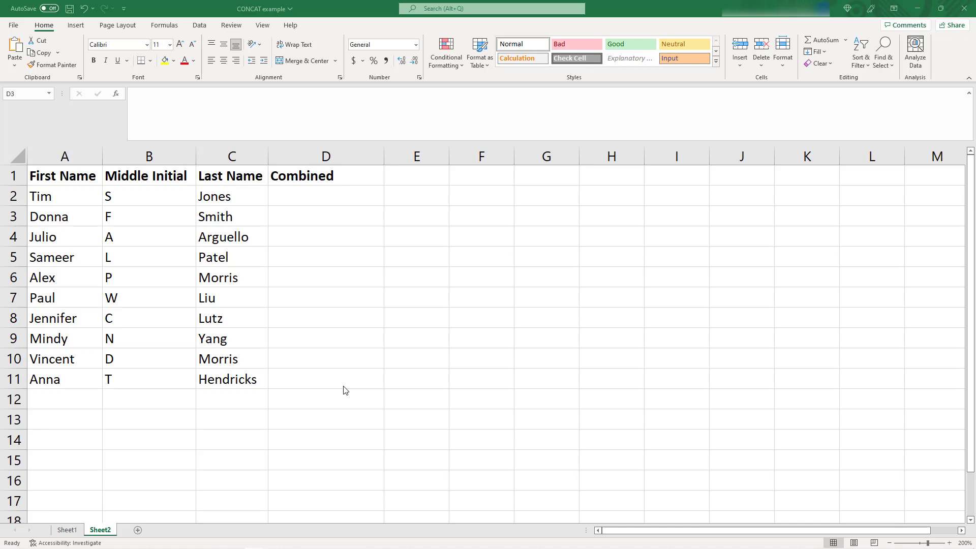
- Start a CONCAT formula in D2 of Sheet2 with the first name A2, a quoted space " " and the middle initial B2
left_click(312, 194)
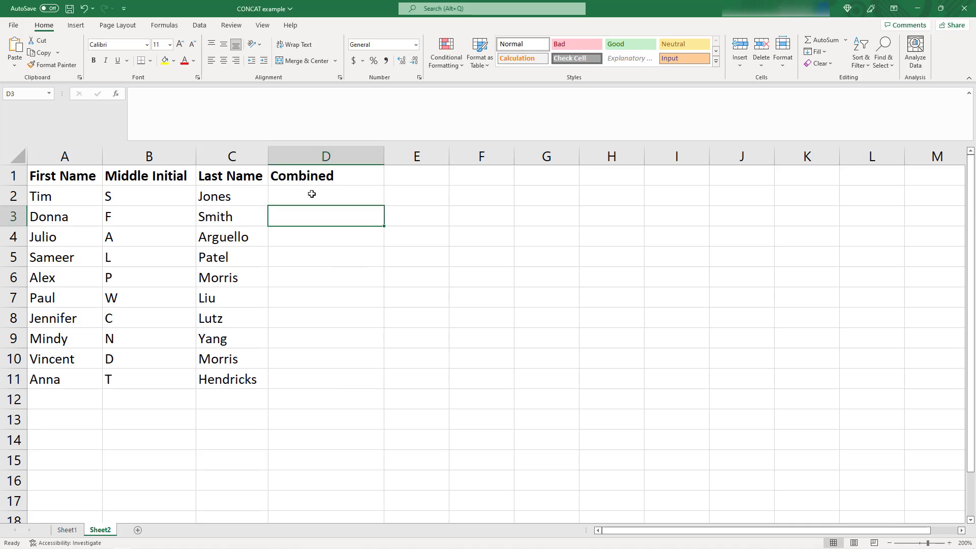
left_click(312, 195)
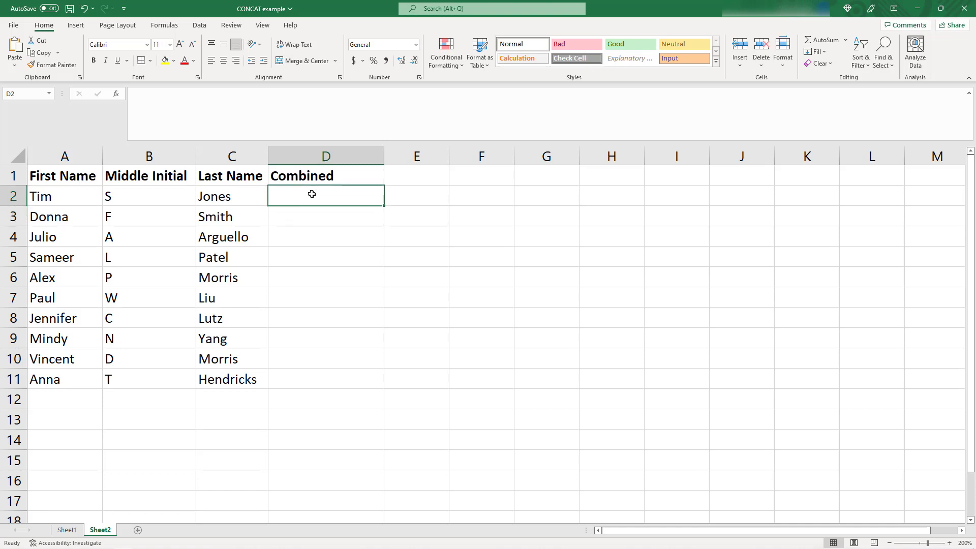
type("=CON")
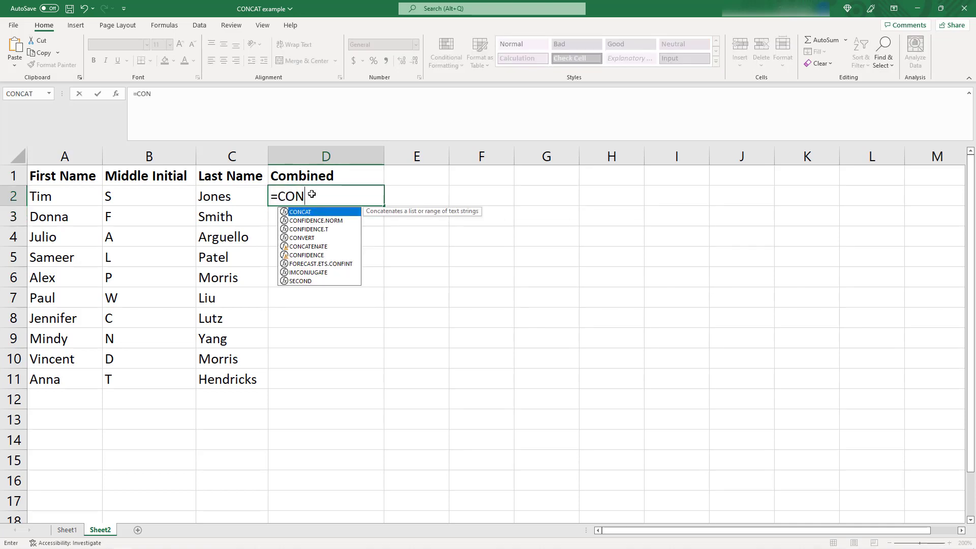
type("CAT(")
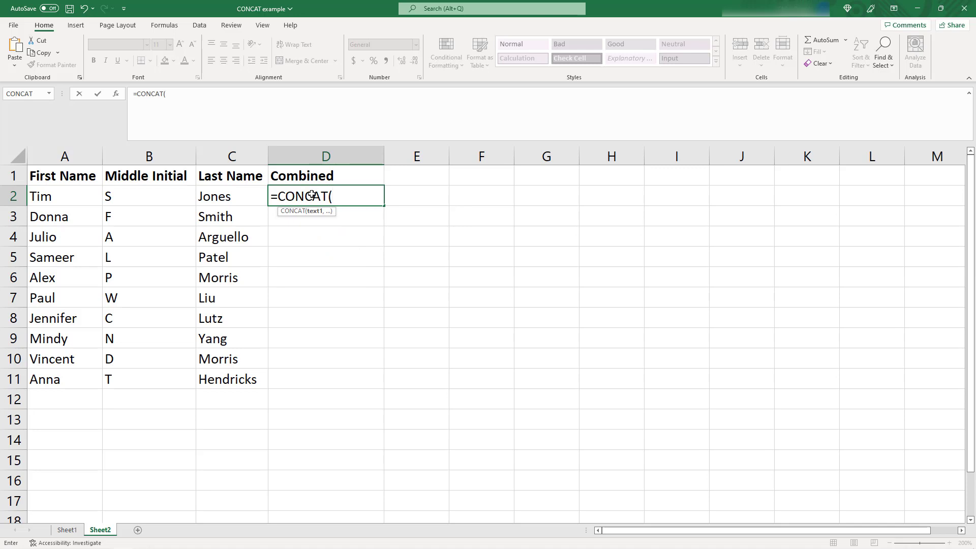
left_click(70, 196)
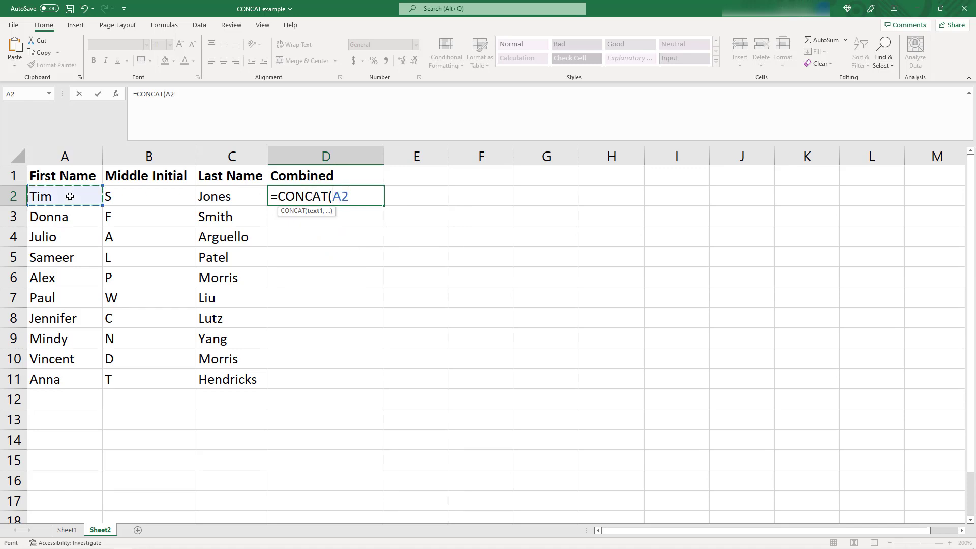
type(",")
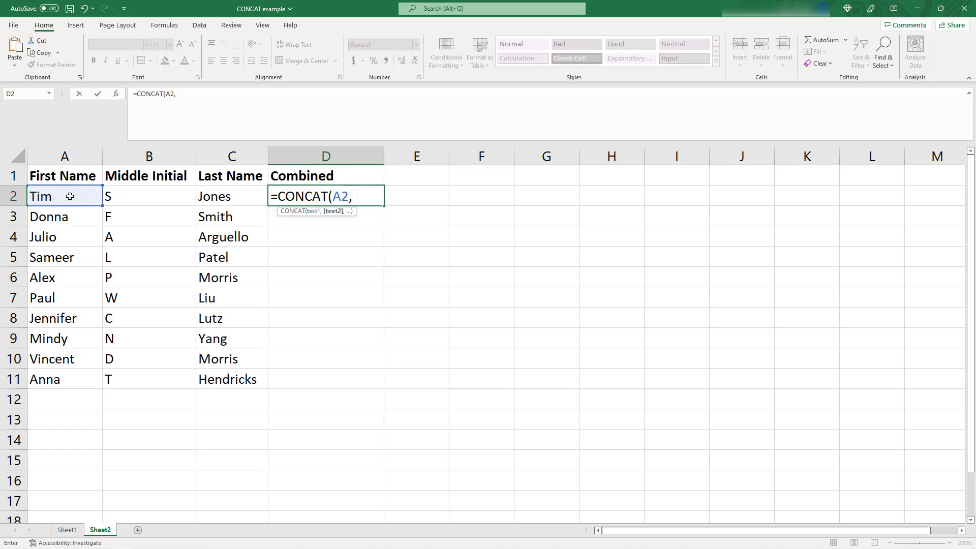
type(" \" \",")
left_click(116, 195)
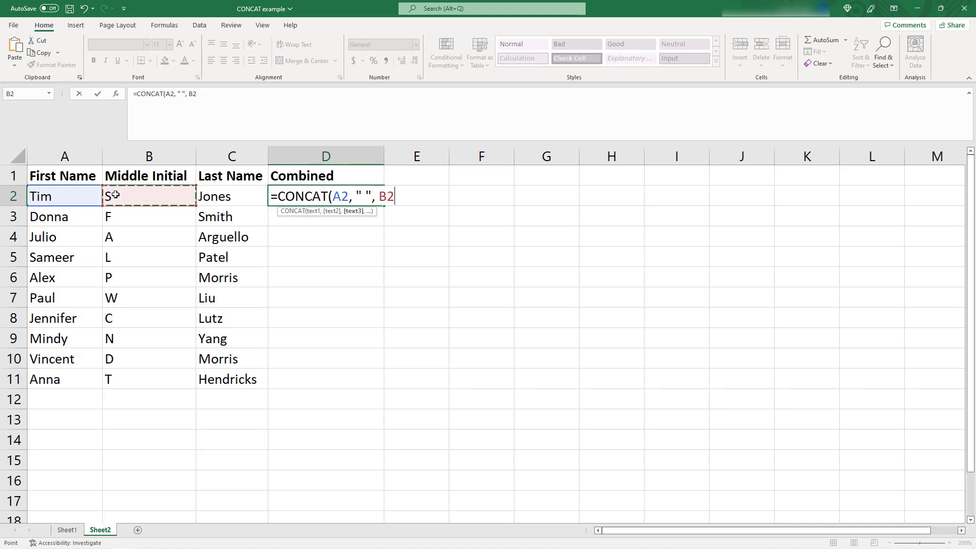
- Complete the D2 formula with a quoted period and space ". " followed by the last name C2, and enter it
type(",")
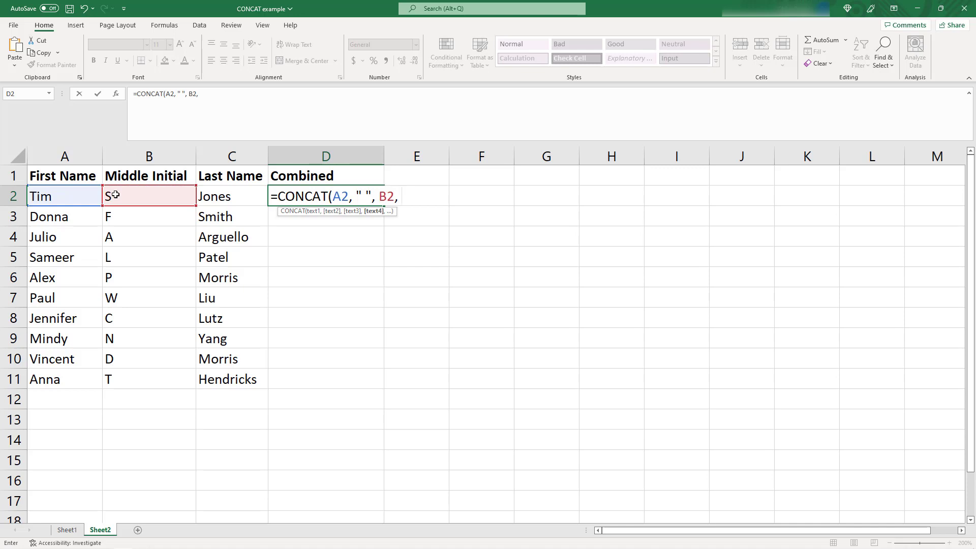
type(" \". \",")
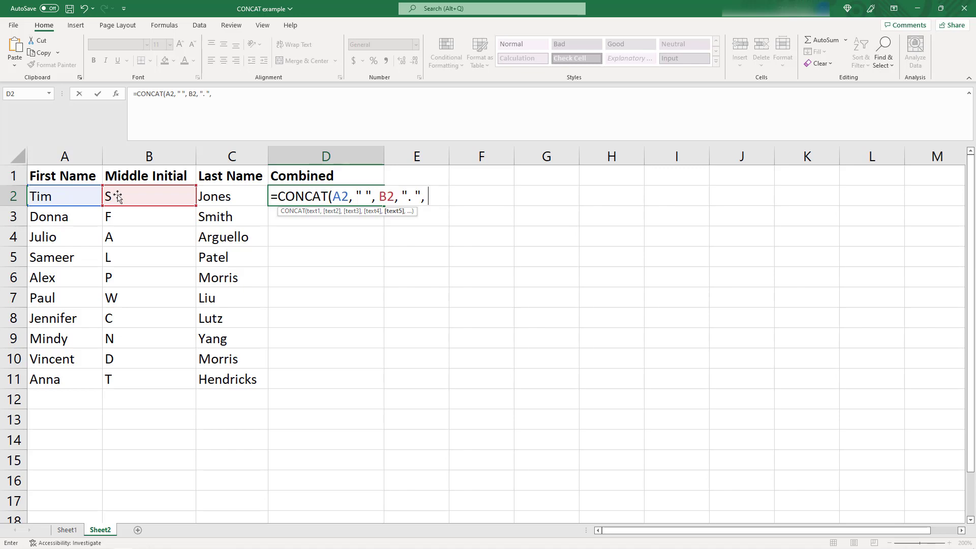
left_click(208, 200)
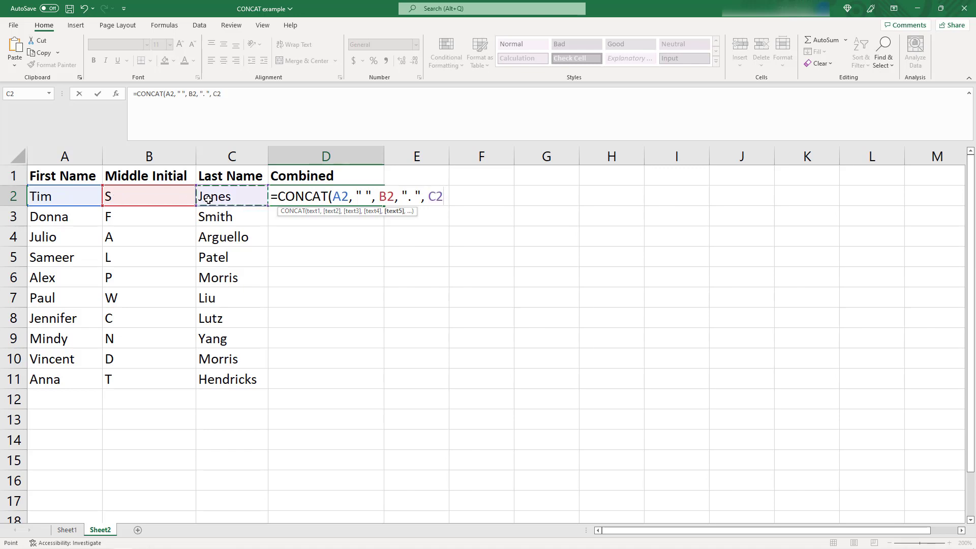
type(")")
key("Return")
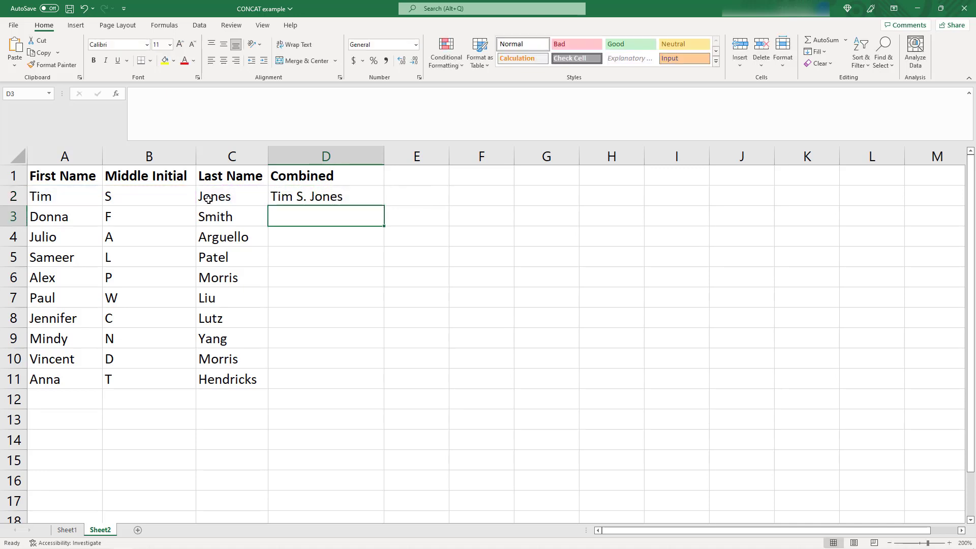
- Fill the D2 formula down the Combined column through D11
left_click(335, 197)
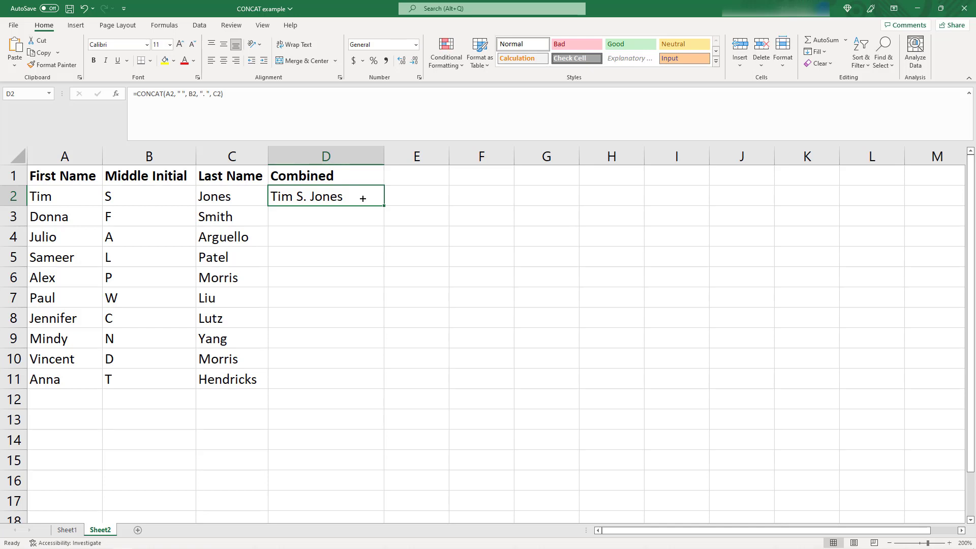
double_click(385, 206)
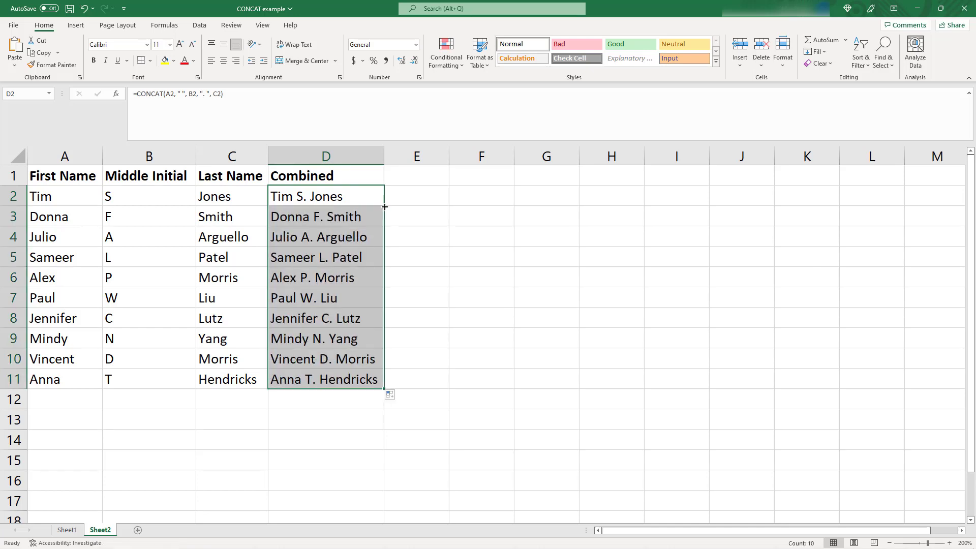
left_click(322, 405)
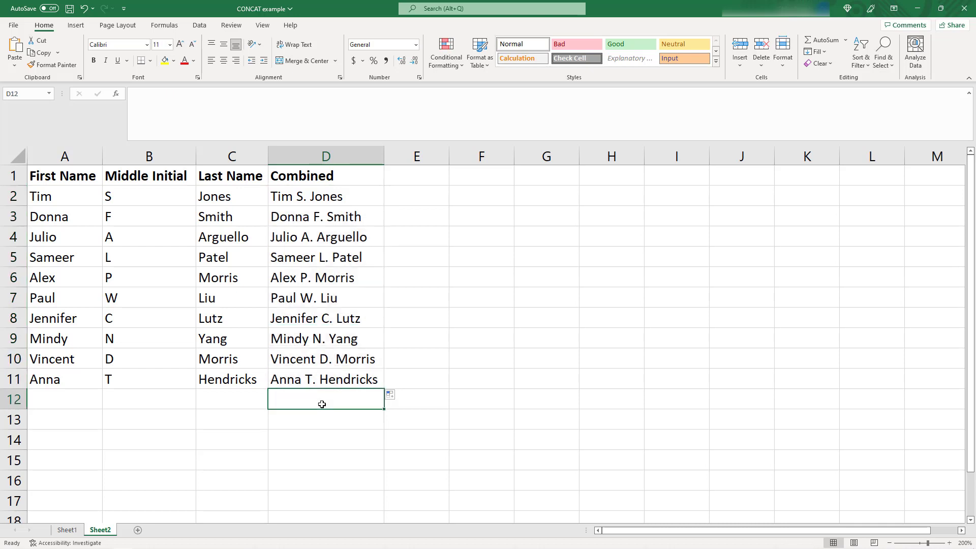